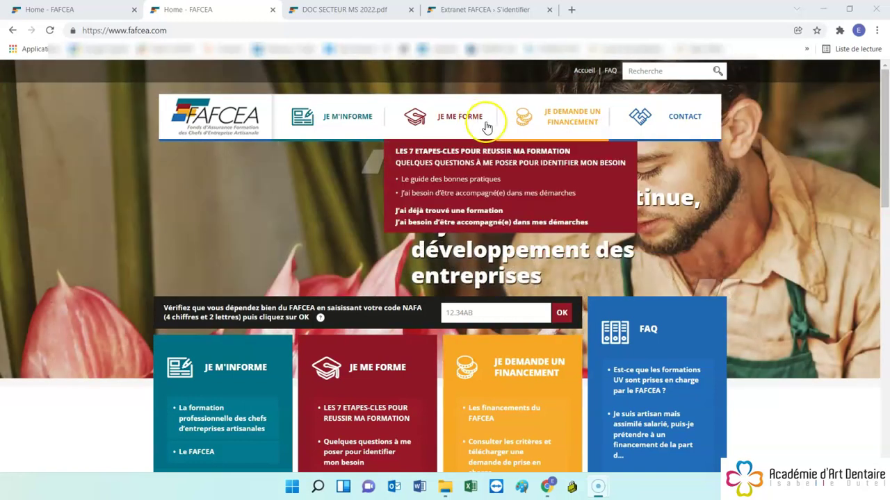
Review the blank funding request form, Demande de prise en charge d'une action de formation, in DOC SECTEUR MS 2022.pdf
mouse_move(558, 122)
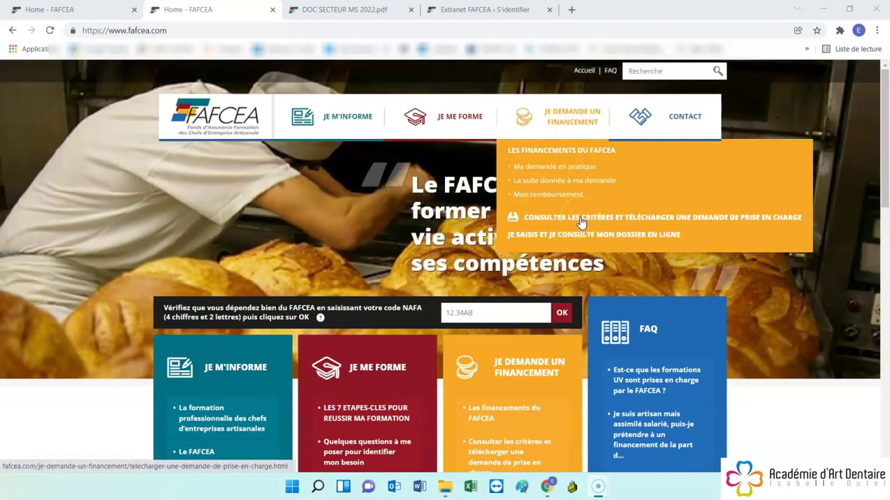
click(307, 8)
scroll(506, 157, up, 7)
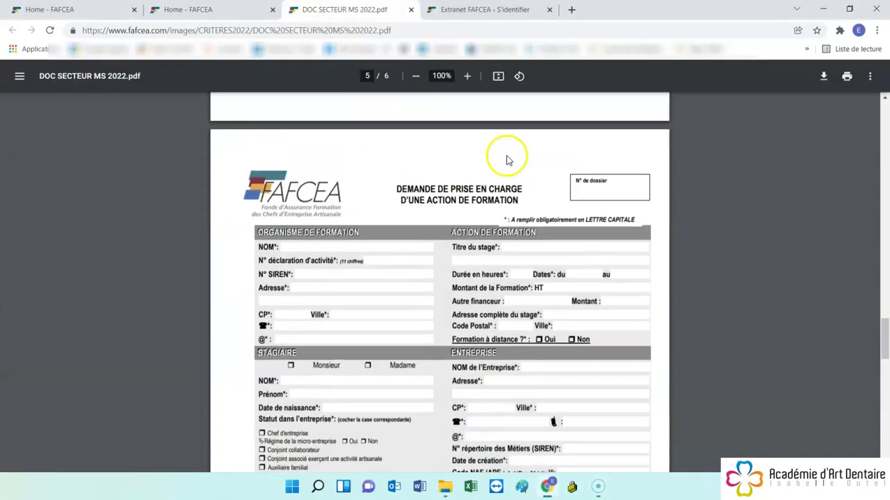
scroll(508, 160, down, 7)
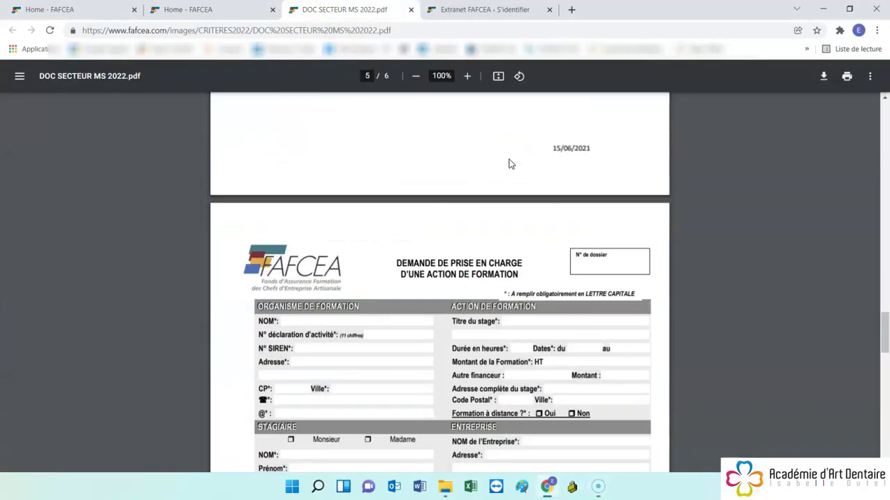
scroll(510, 162, down, 2)
scroll(510, 162, up, 2)
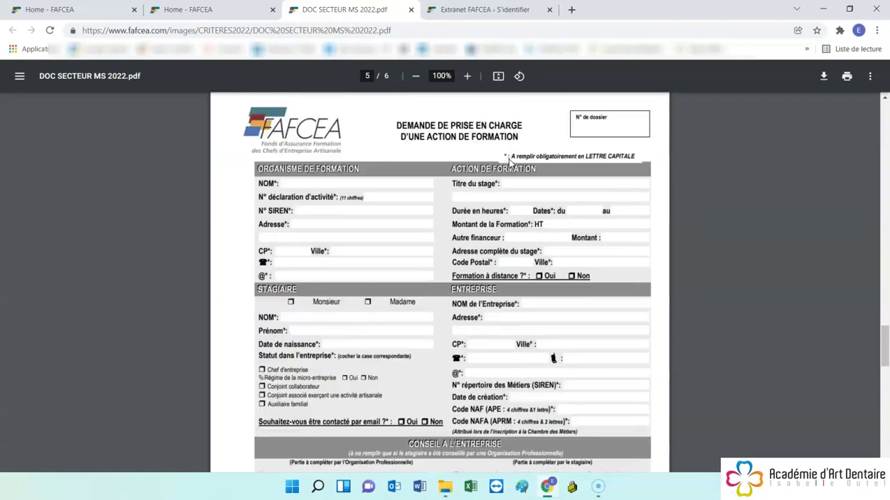
drag(885, 341, 875, 363)
scroll(730, 324, up, 3)
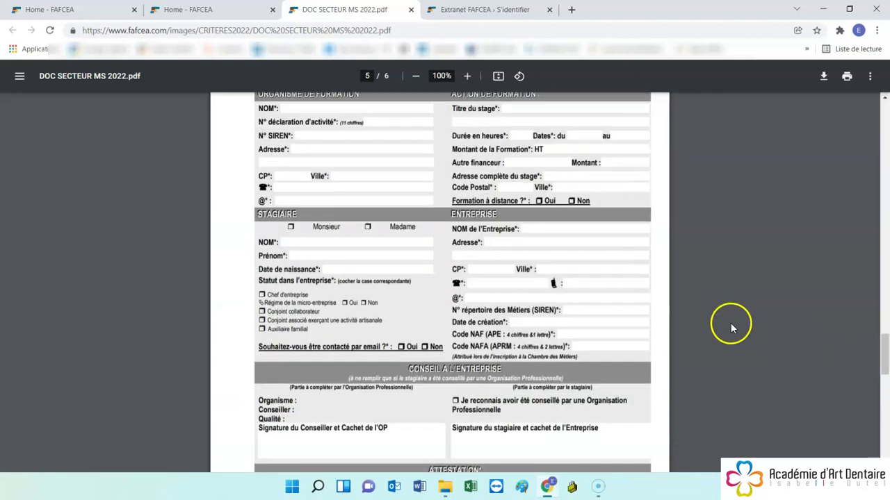
Return to the FAFCEA home page and open the online file service, Je saisis et je consulte mon dossier en ligne
key(ctrl+Page_Up)
mouse_move(549, 179)
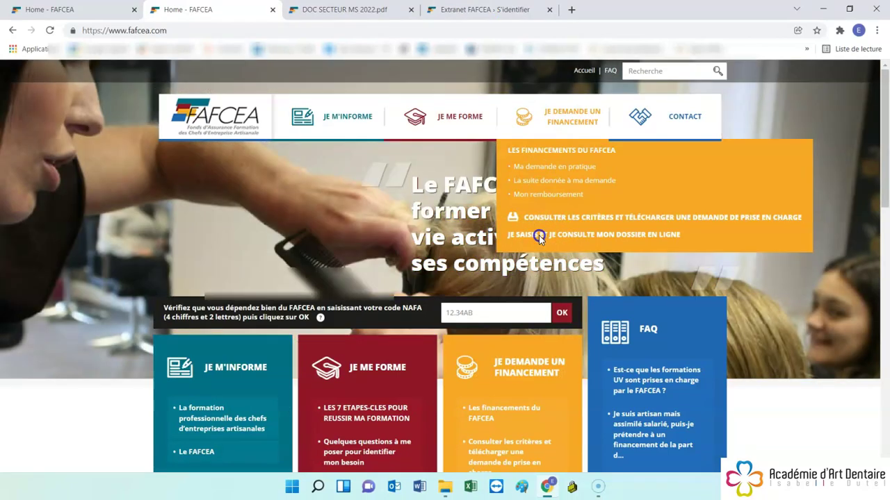
click(541, 240)
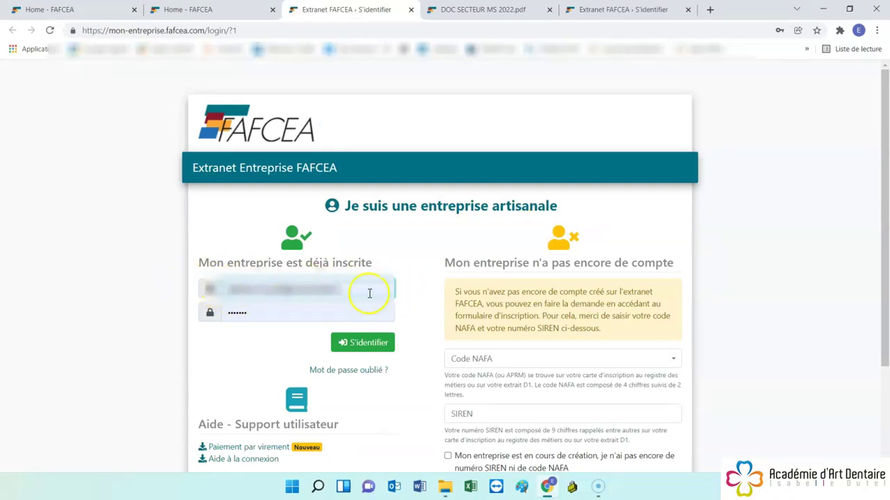
Sign in to the Extranet Entreprise as an already registered company using the saved username and password
click(271, 312)
scroll(271, 312, down, 1)
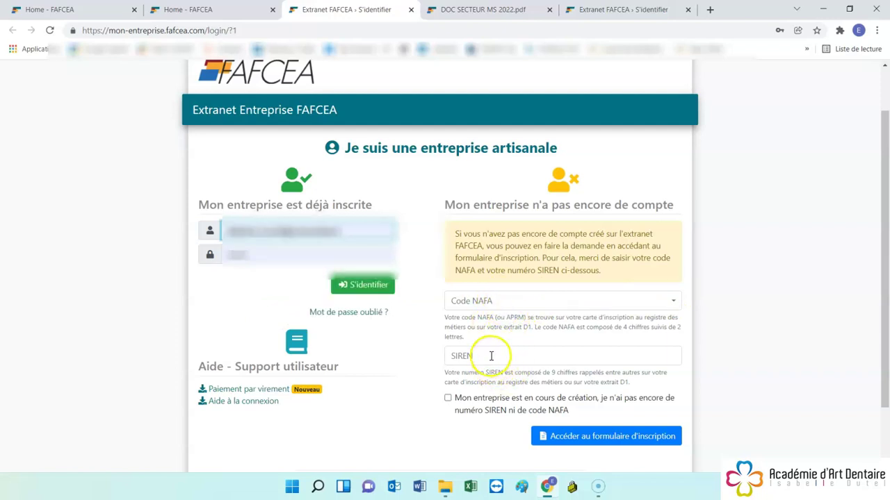
click(365, 285)
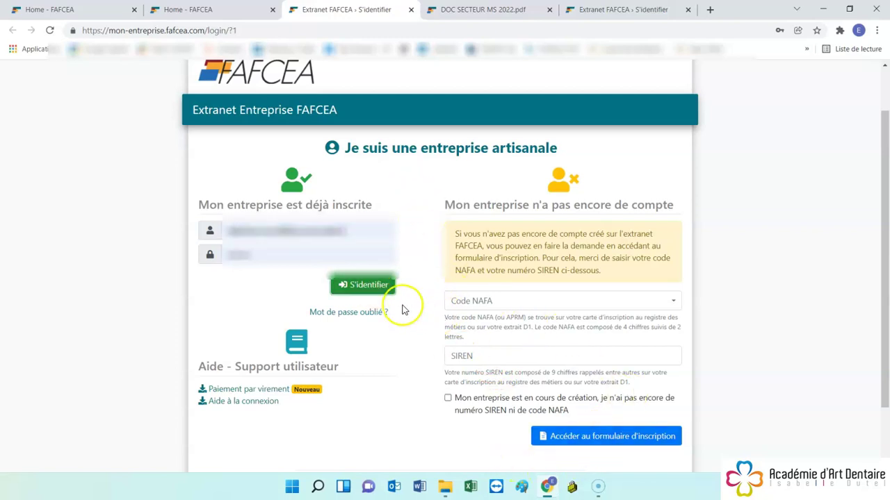
click(237, 228)
drag(229, 230, 335, 230)
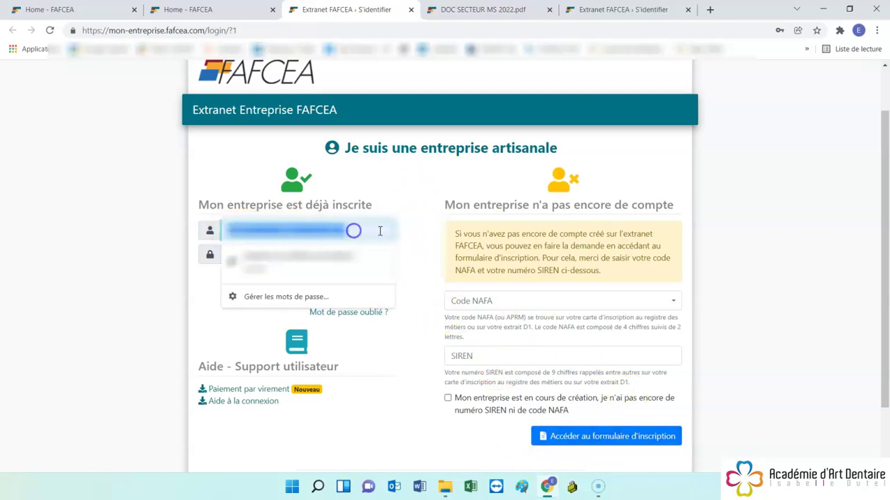
click(422, 227)
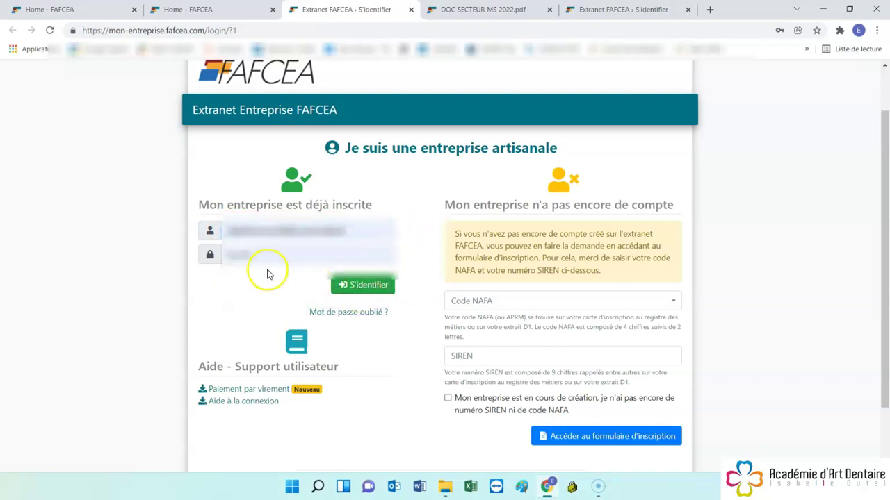
click(361, 289)
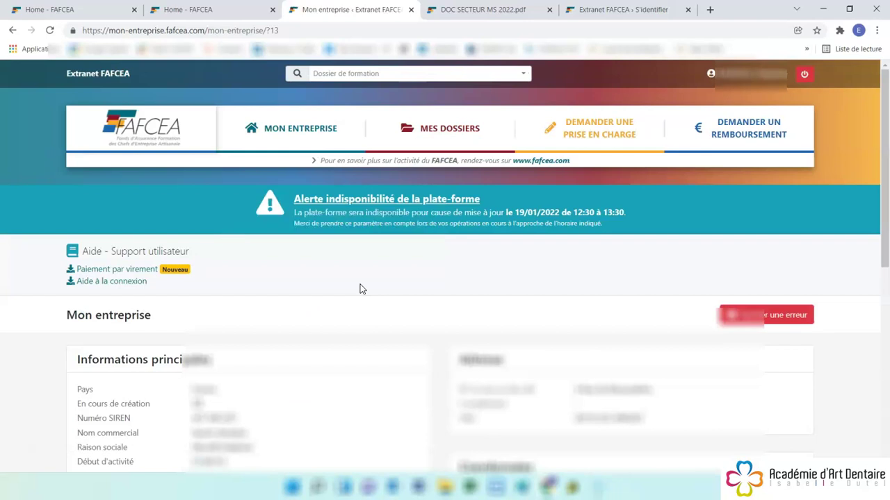
Review the company information under Mon entreprise and open a new funding request, Demander une prise en charge
scroll(360, 287, down, 1)
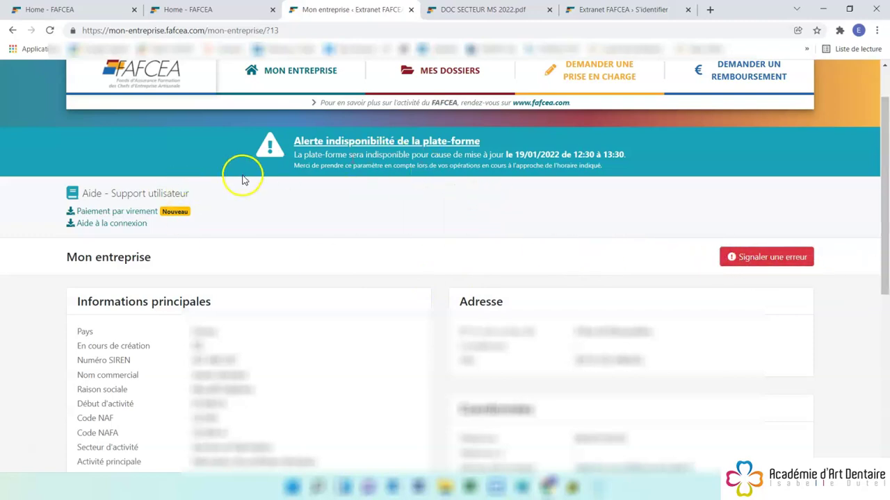
scroll(459, 207, down, 3)
scroll(463, 206, up, 2)
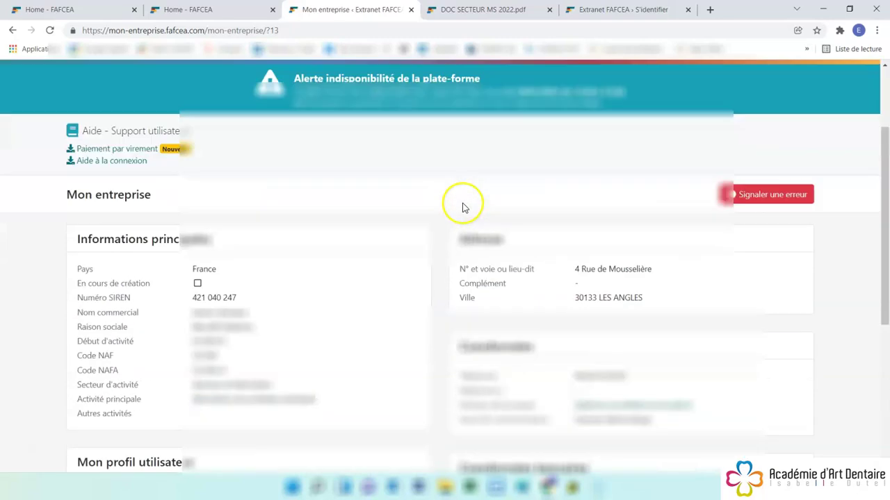
scroll(463, 207, up, 2)
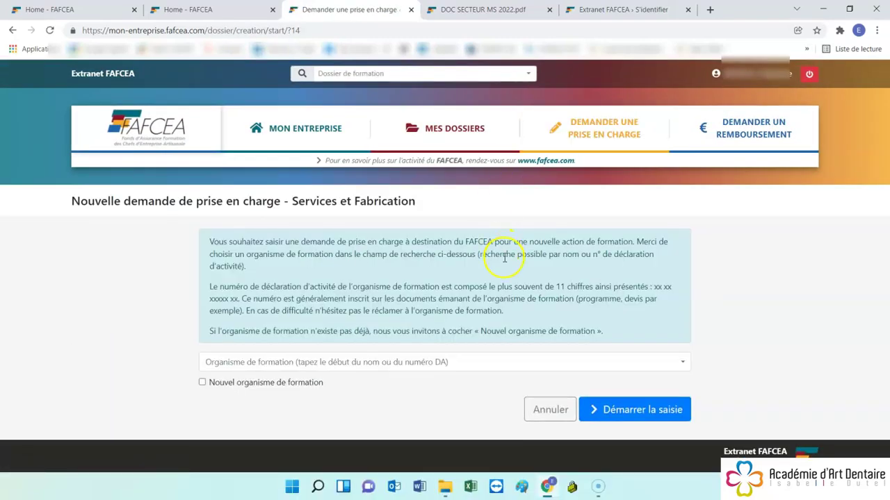
Find and choose ACADEMIE D'ART DENTAIRE as the training organisation, check its details and start entering the request
click(246, 362)
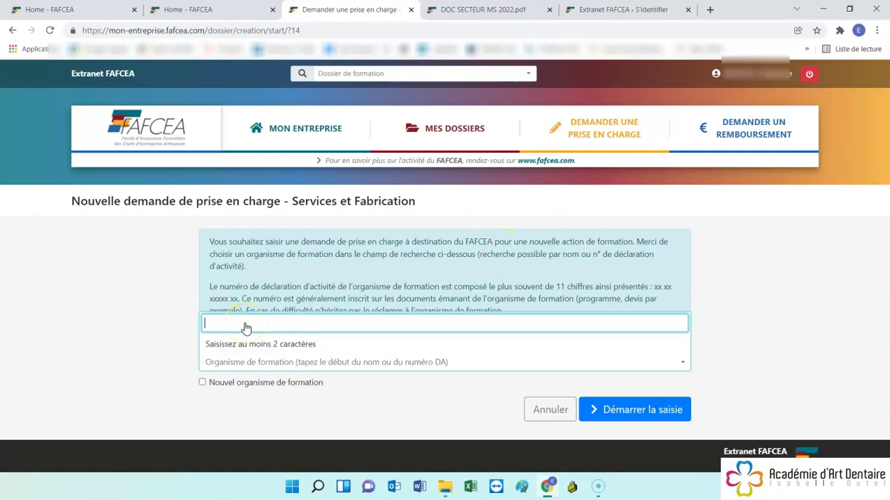
text(academie)
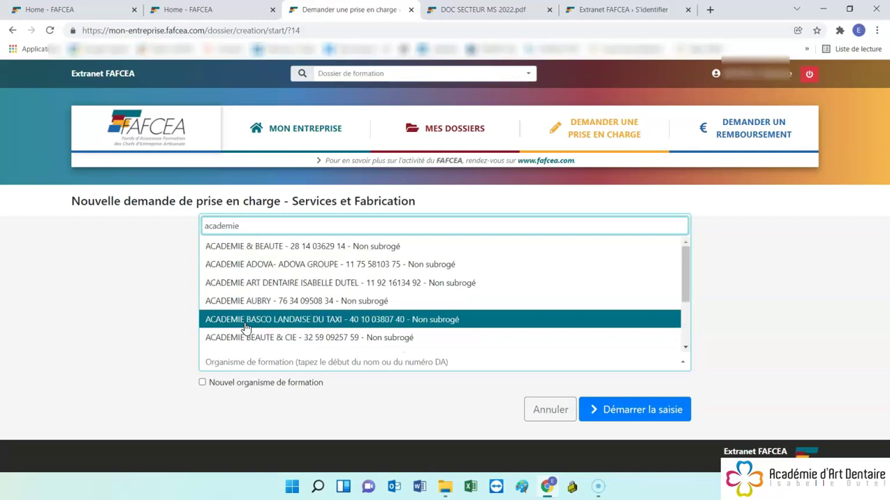
text( d'art d)
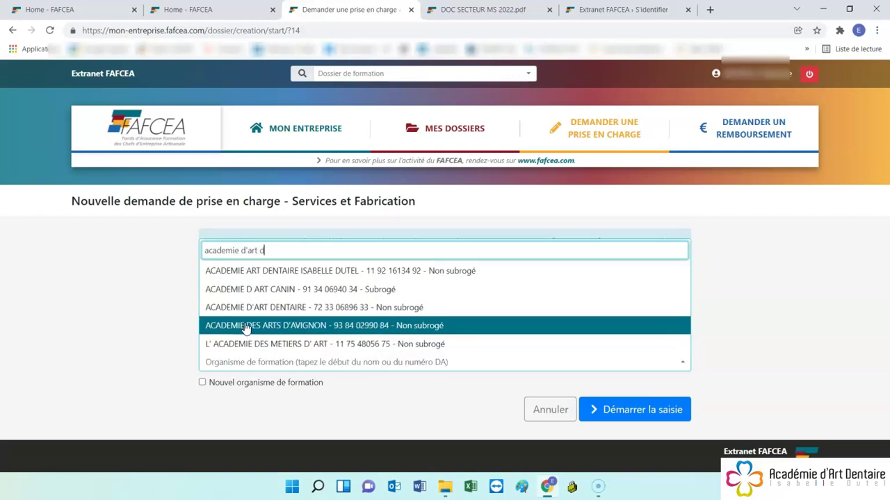
click(276, 310)
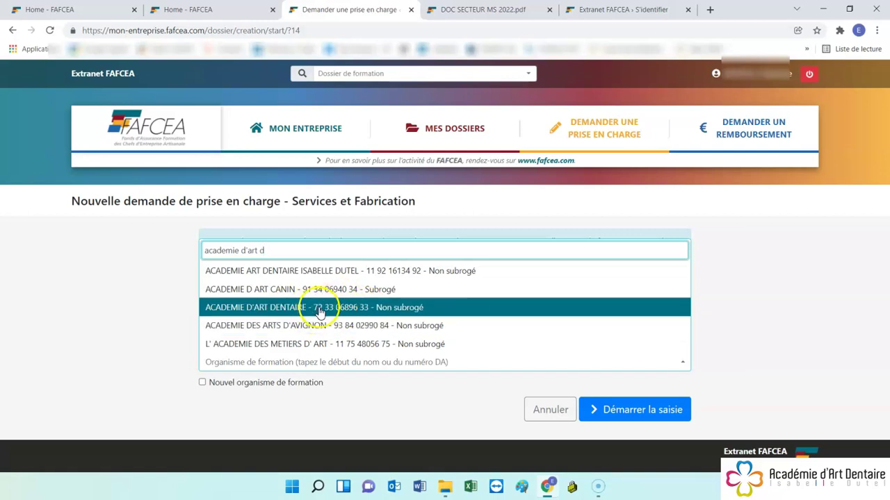
click(379, 312)
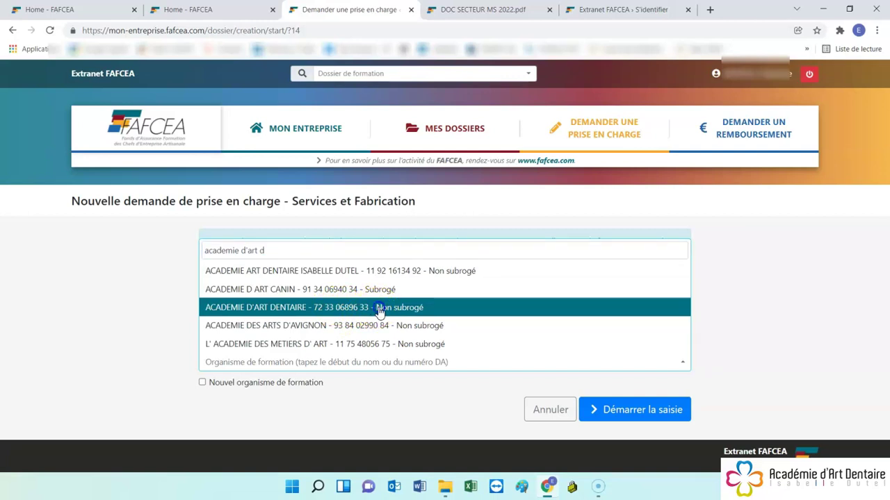
scroll(531, 370, down, 1)
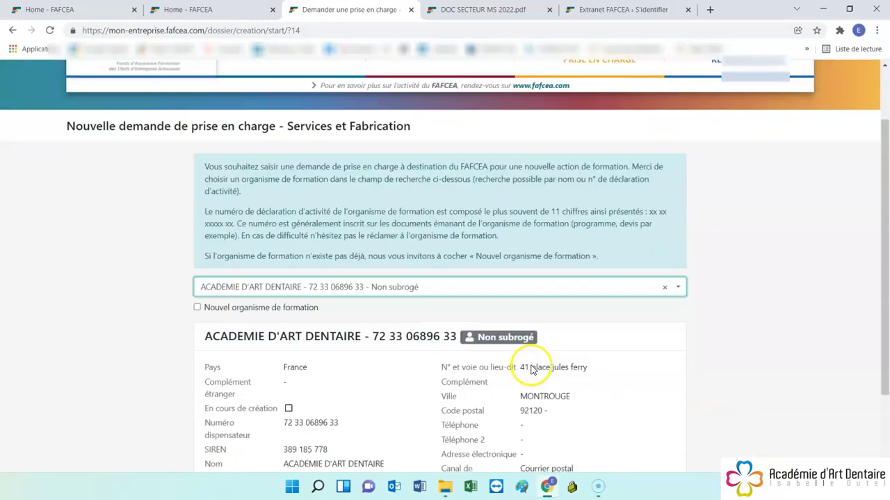
scroll(531, 370, down, 2)
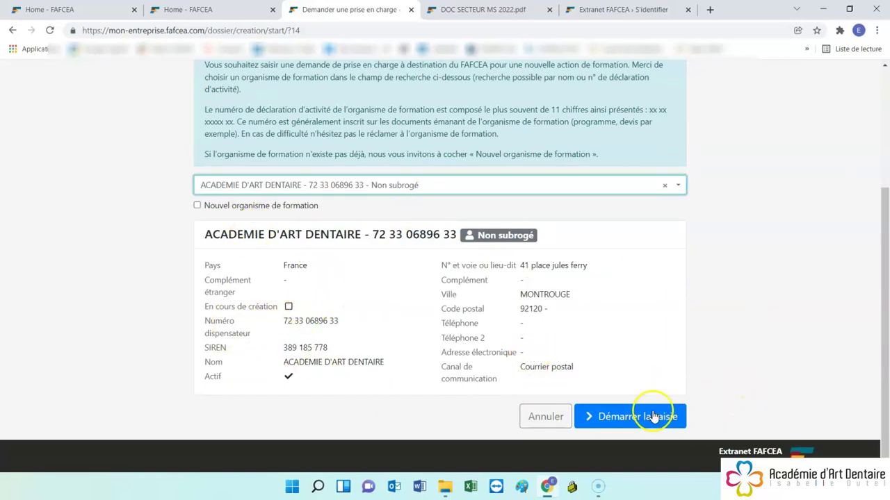
click(625, 417)
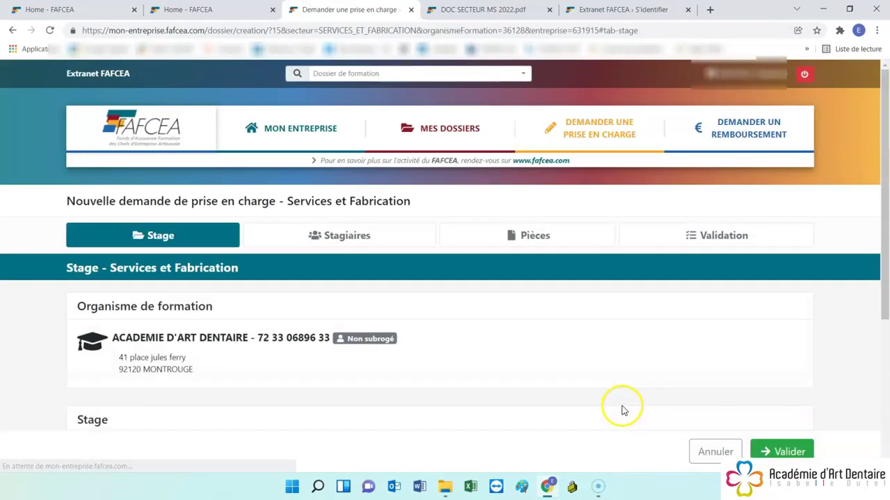
Enter the course title "CFAO (conception et fabrication assistée par ordinateur) niveau 2" in the Stage section
scroll(584, 293, down, 3)
scroll(583, 293, down, 1)
click(252, 216)
click(252, 219)
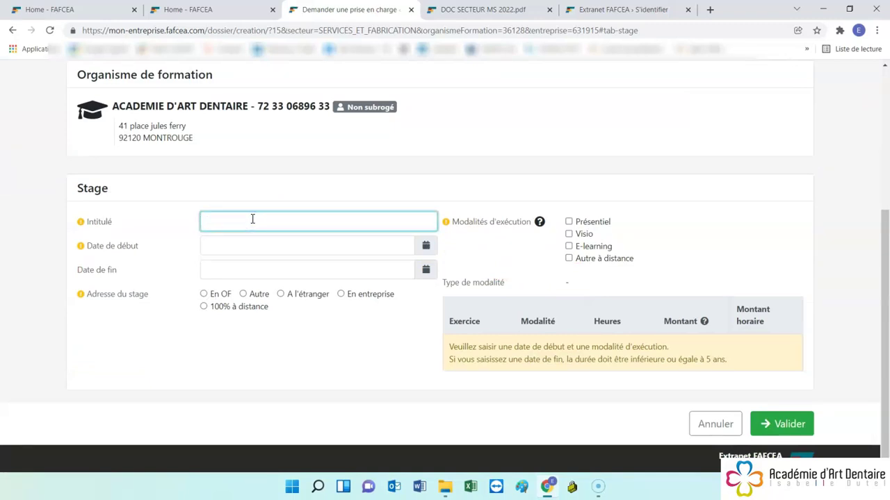
text(CFAO (conception et fabrication assistée par ordinateur) niveau 2)
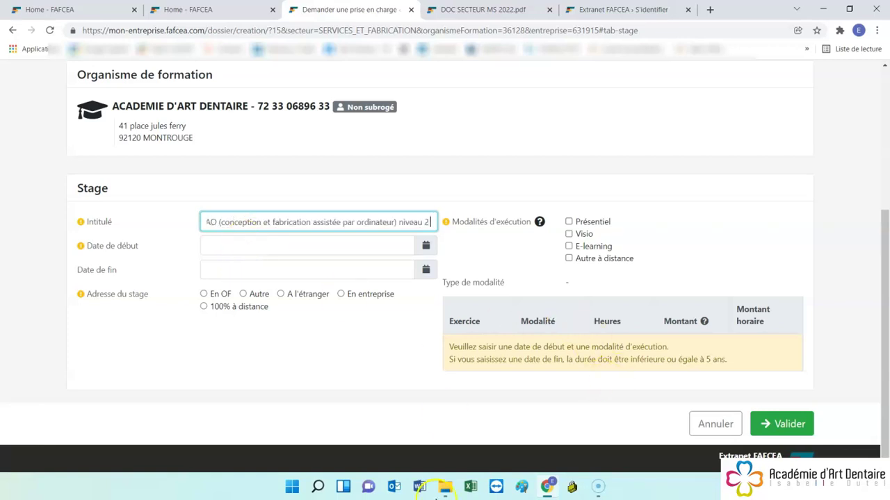
Open the PDF Fiche programme CFAO niveau 2 from the Dossier de financement folder and look up the session dates
click(443, 488)
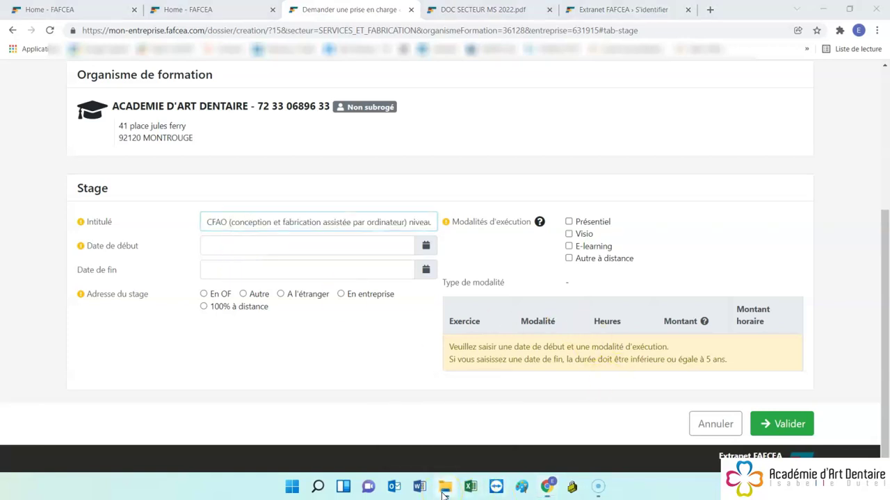
click(612, 32)
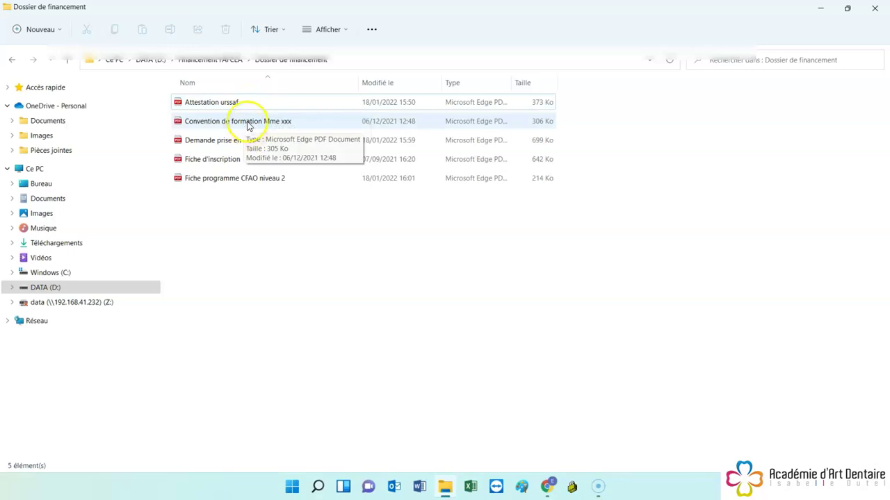
click(235, 164)
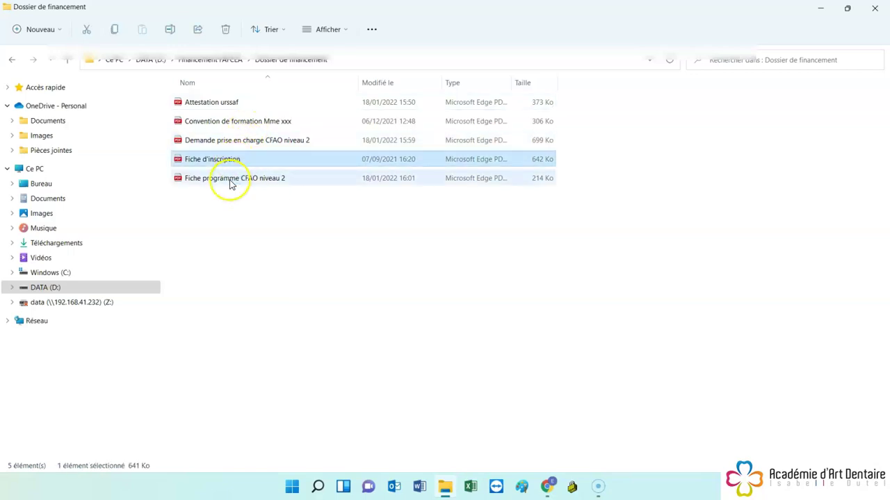
double_click(232, 182)
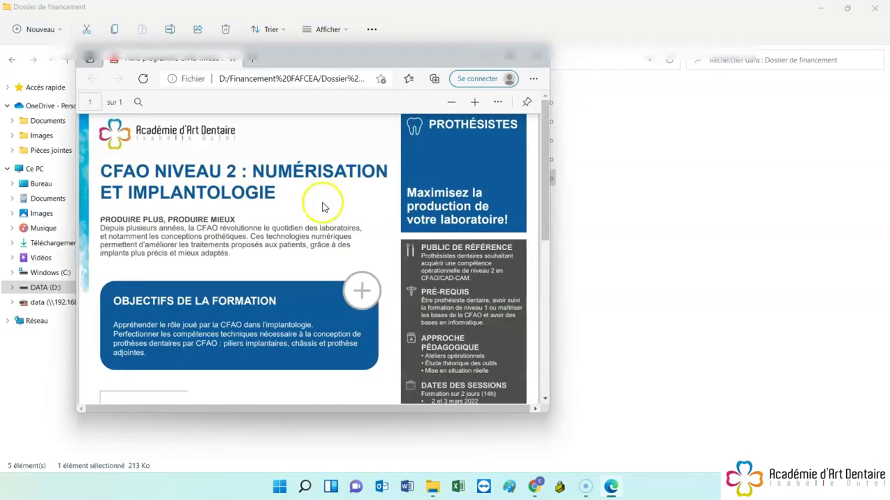
scroll(321, 201, down, 10)
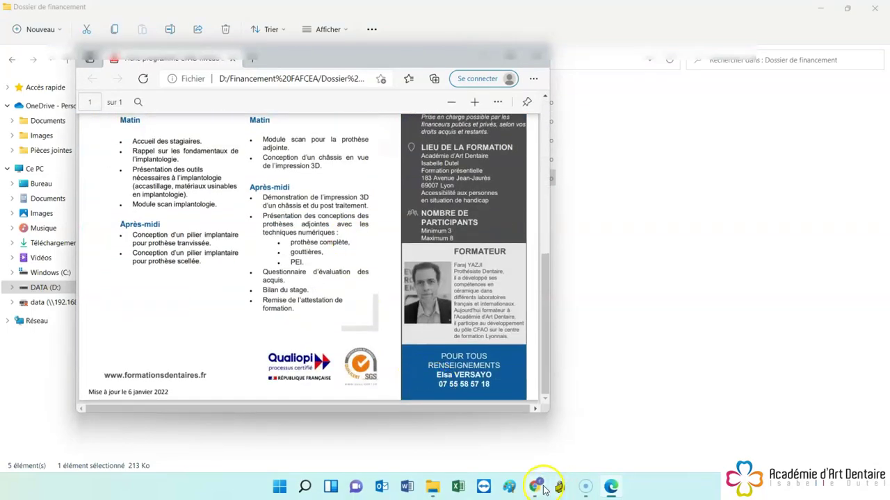
click(543, 489)
click(543, 489)
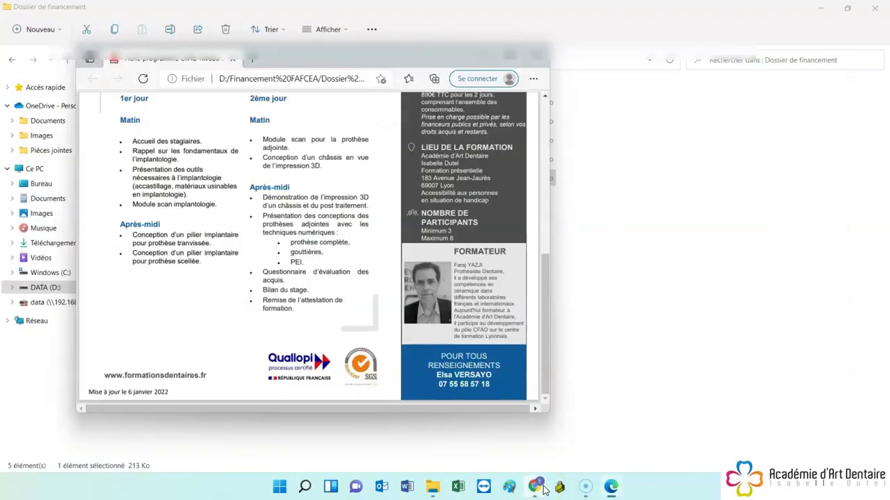
scroll(410, 209, up, 3)
scroll(430, 142, up, 1)
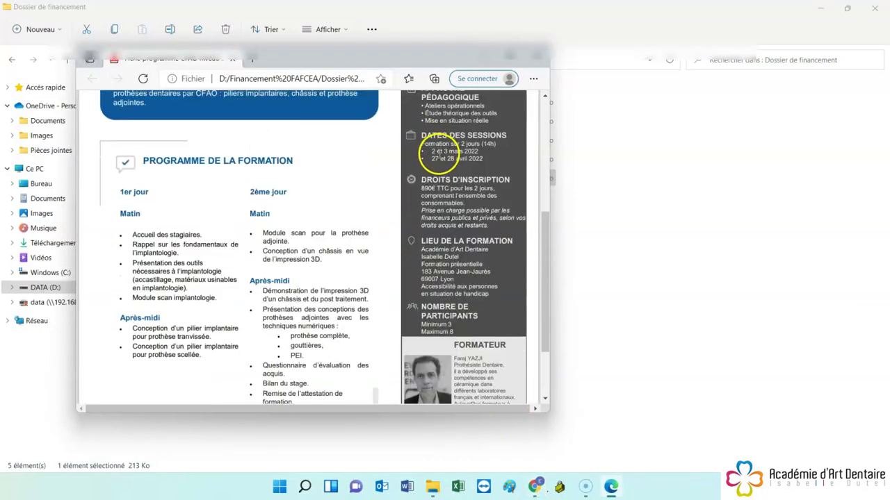
drag(462, 150, 482, 150)
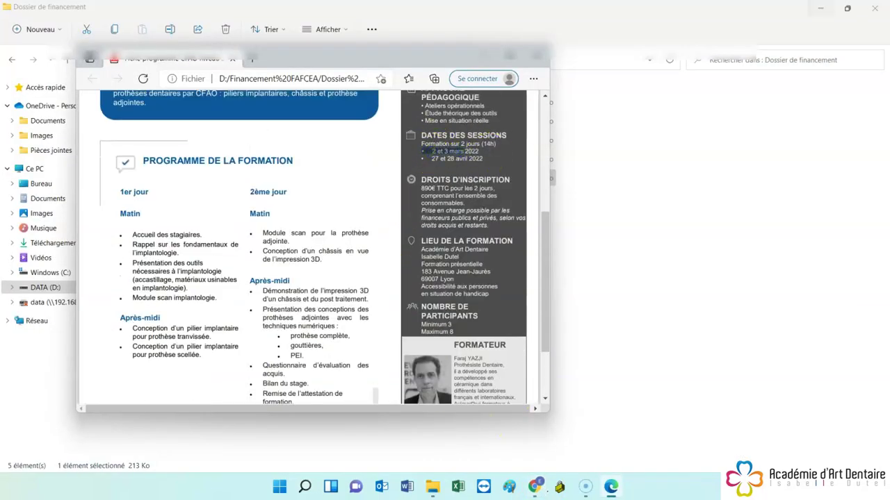
Back in Chrome, set the course start date to 02/03/2022, the end date to 03/03/2022 and the location to En OF
key(alt+Tab)
click(226, 243)
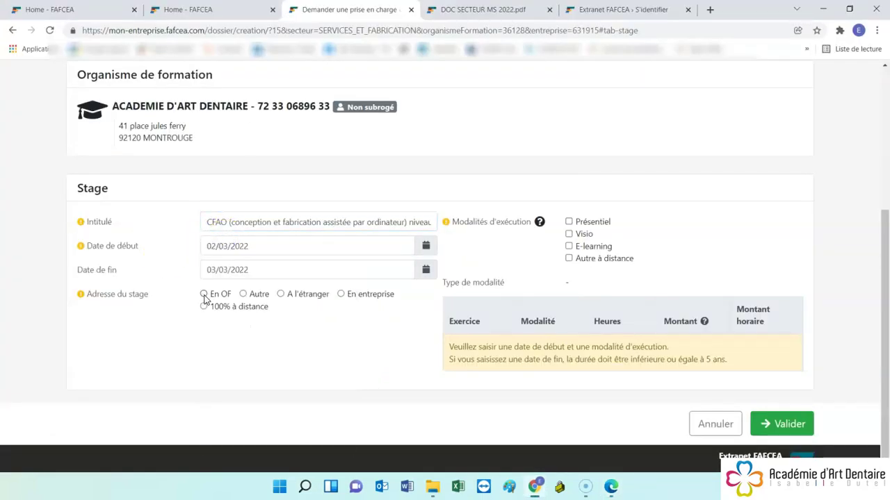
click(203, 295)
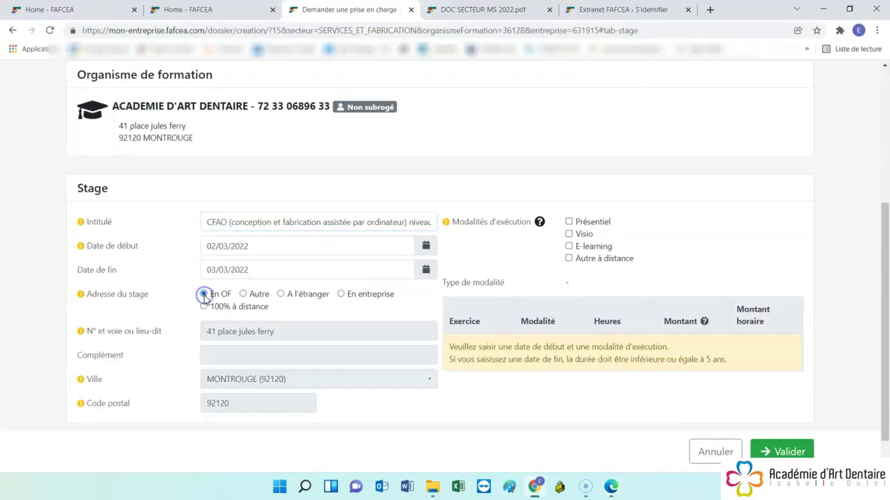
Set the course modality to Présentiel with 14 hours for 2022 and an amount of 890 €, and validate the Stage section
click(569, 222)
scroll(576, 239, down, 2)
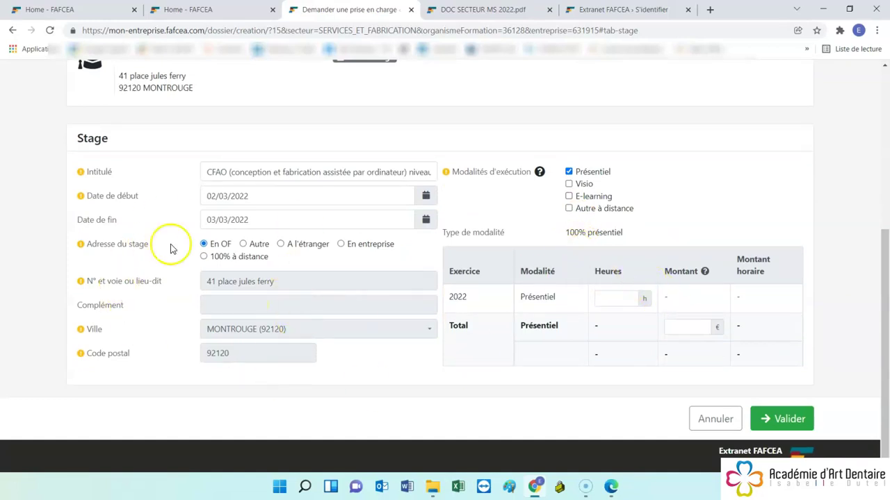
click(627, 292)
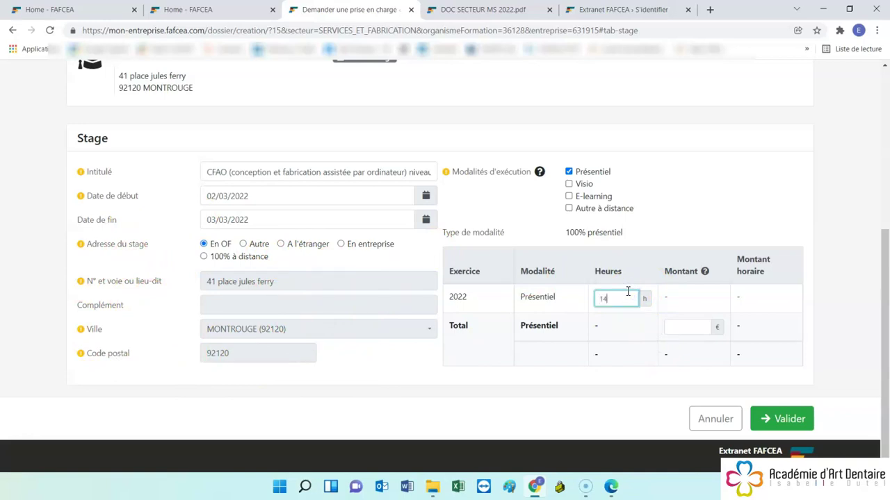
text(14)
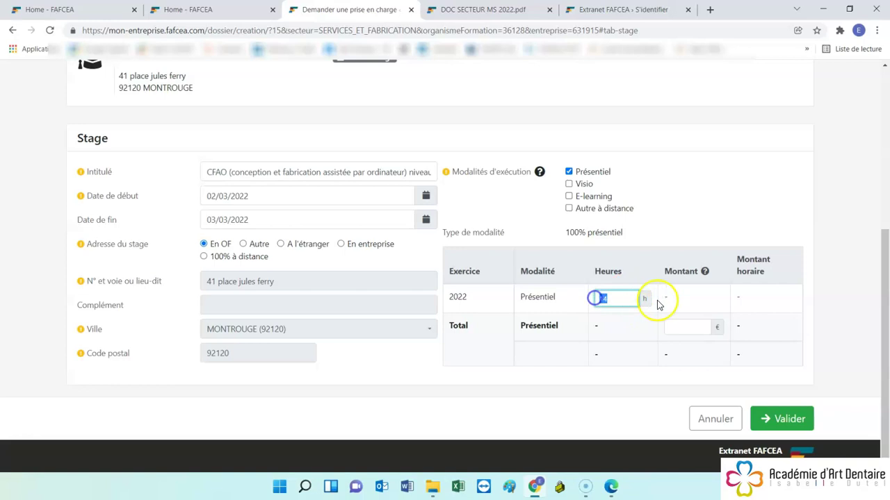
click(692, 325)
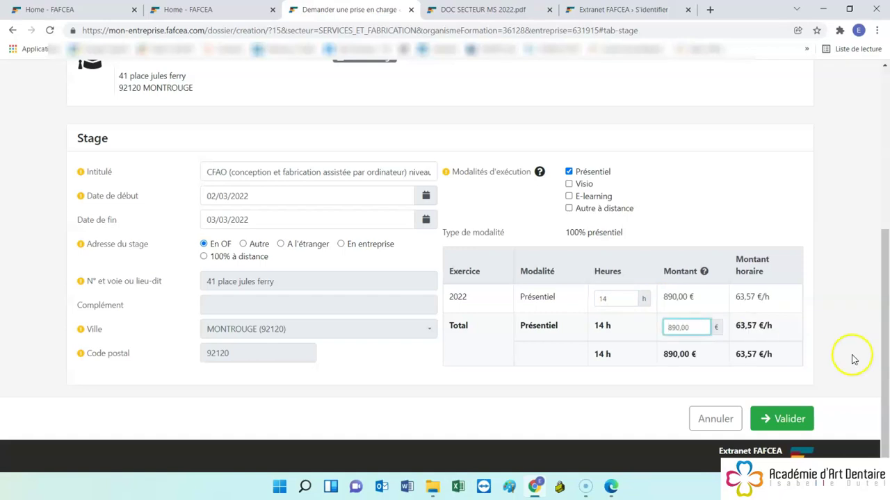
click(770, 421)
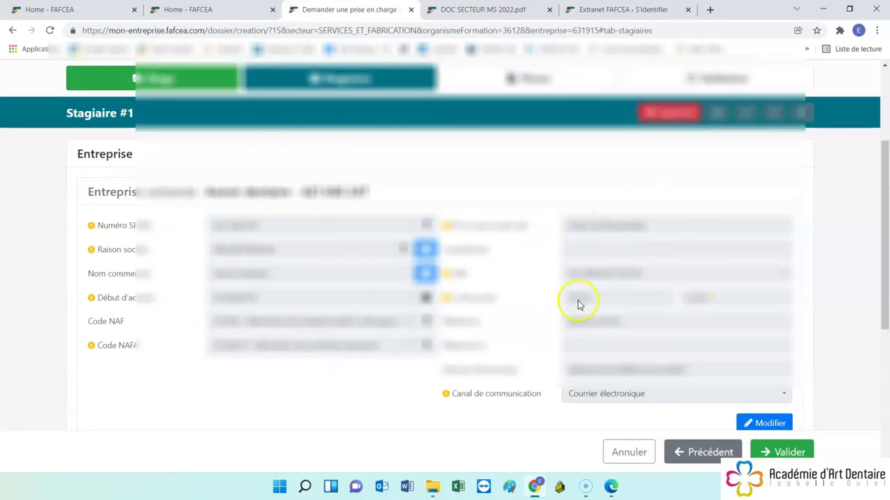
Check the company details, select the registered trainee under Ressortissant and validate the Stagiaires section
scroll(569, 300, down, 1)
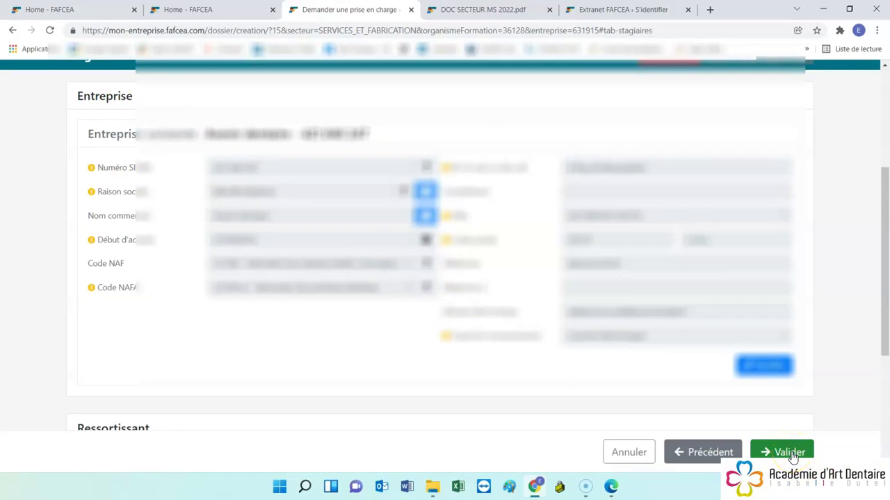
scroll(765, 393, down, 3)
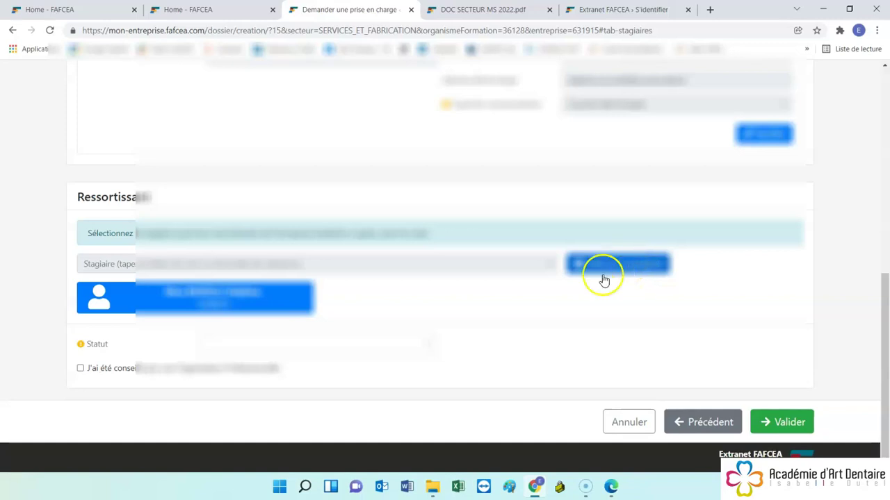
click(197, 300)
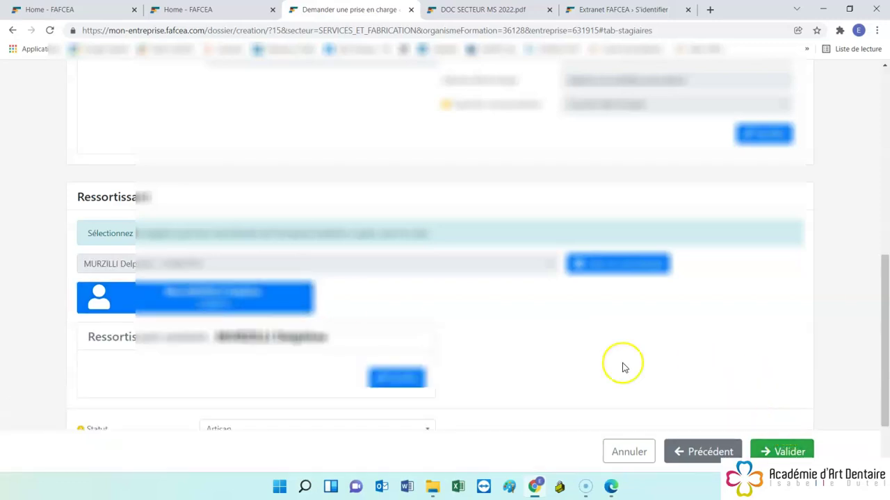
scroll(348, 307, down, 2)
click(779, 420)
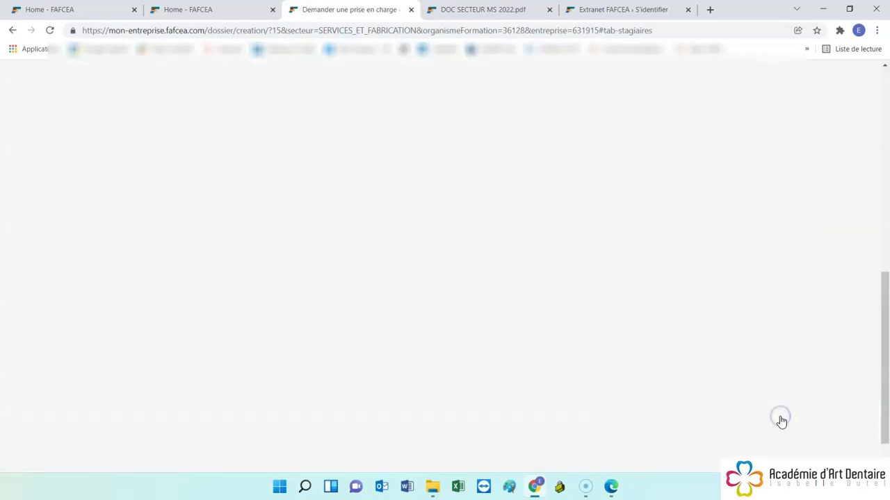
Attach the file Fiche programme CFAO niveau 2 from the Dossier de financement folder to the course's Programme item
scroll(607, 197, down, 1)
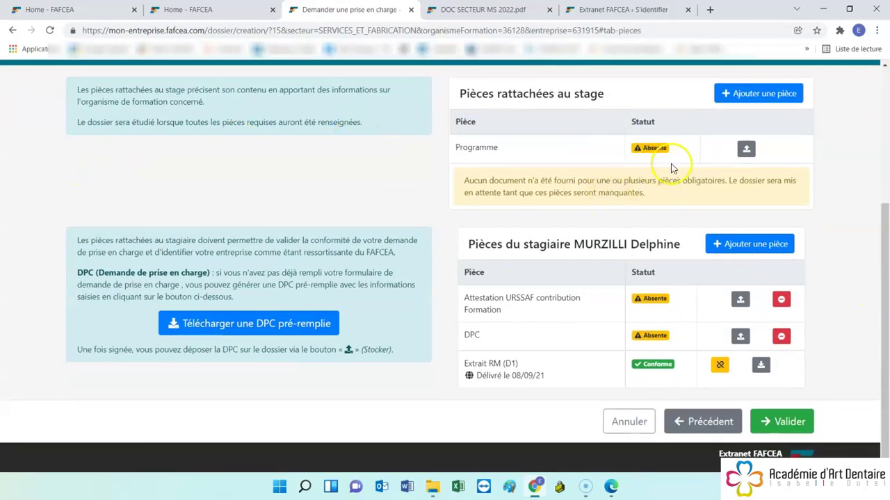
click(747, 149)
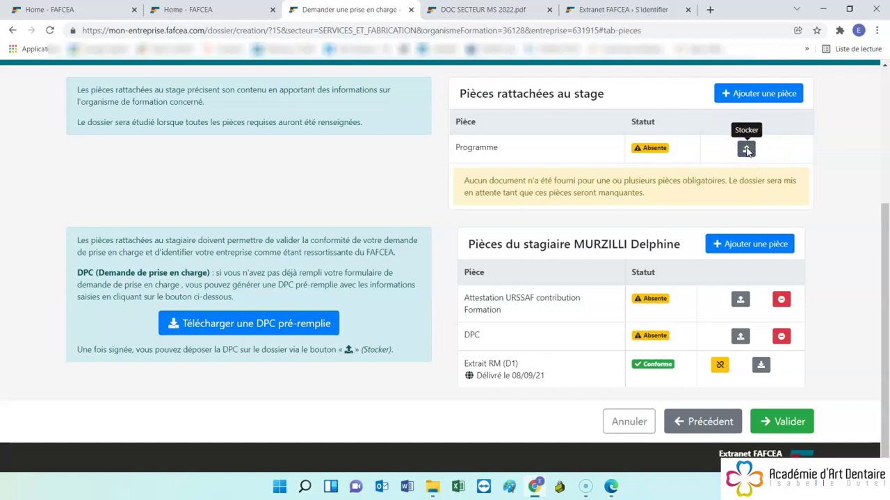
click(747, 150)
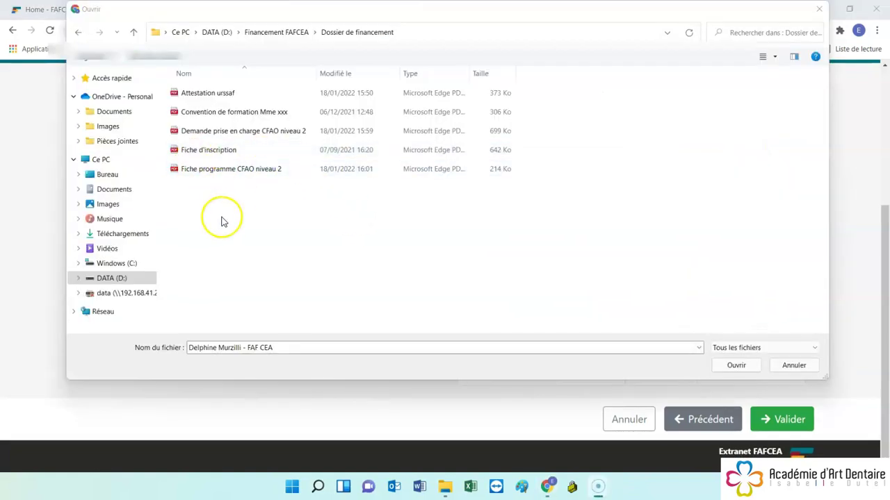
double_click(203, 173)
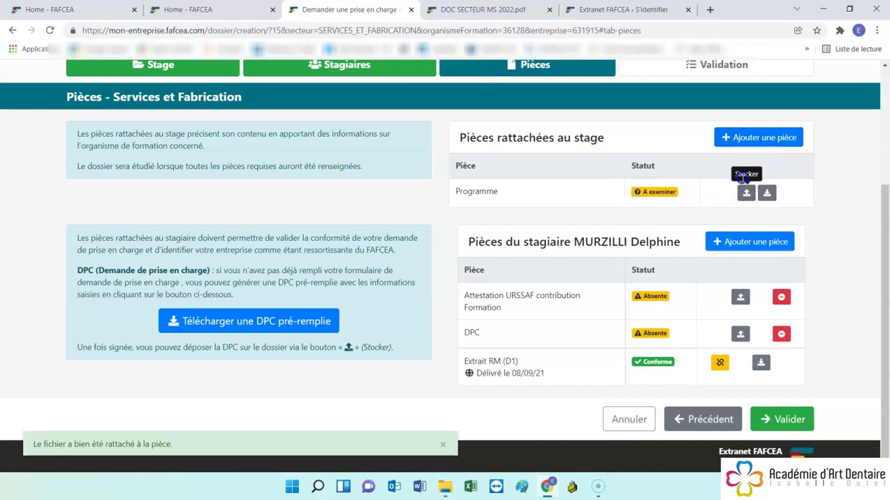
Open the uploaded Programme document to check its contents and close it again
click(768, 195)
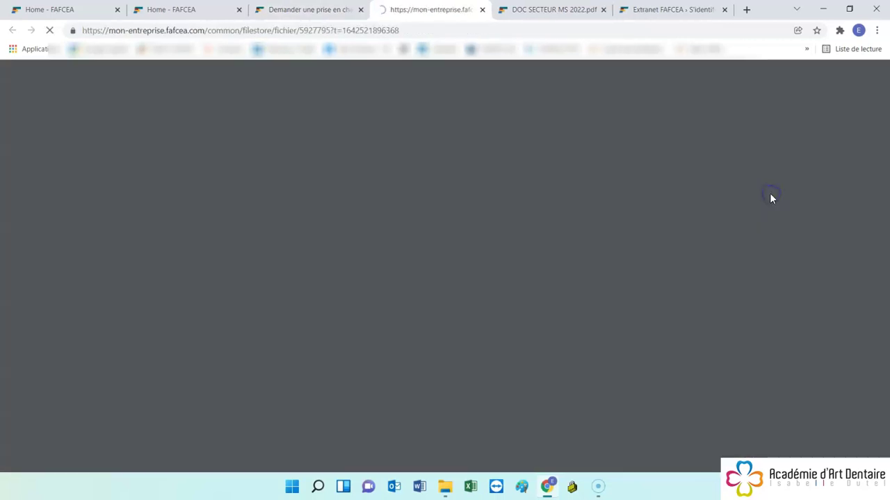
scroll(499, 196, down, 5)
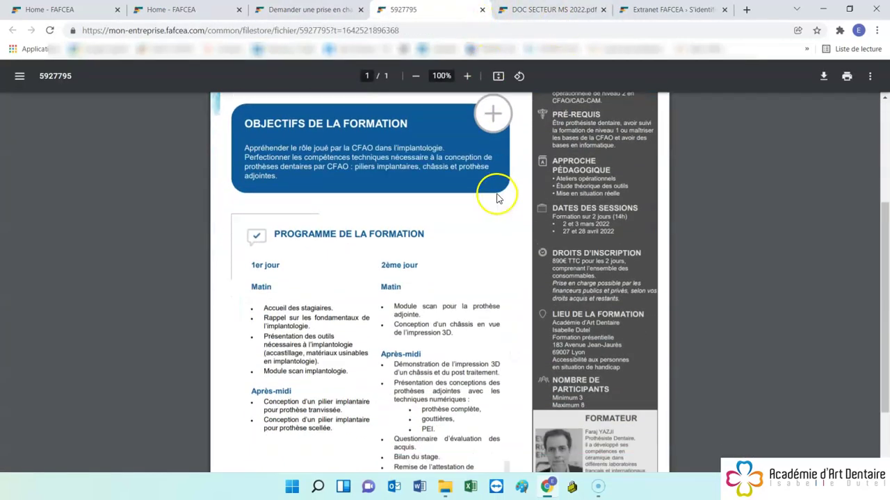
click(483, 10)
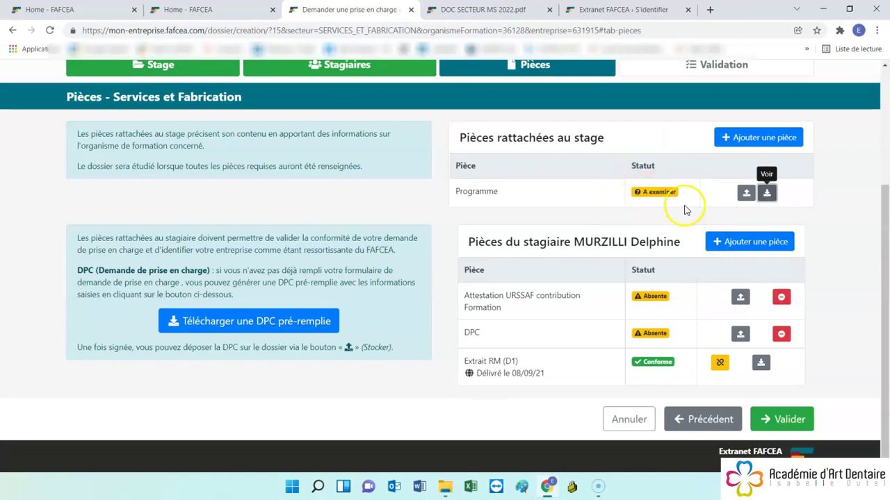
Attach the file Attestation urssaf to the trainee's Attestation URSSAF contribution Formation item
click(740, 297)
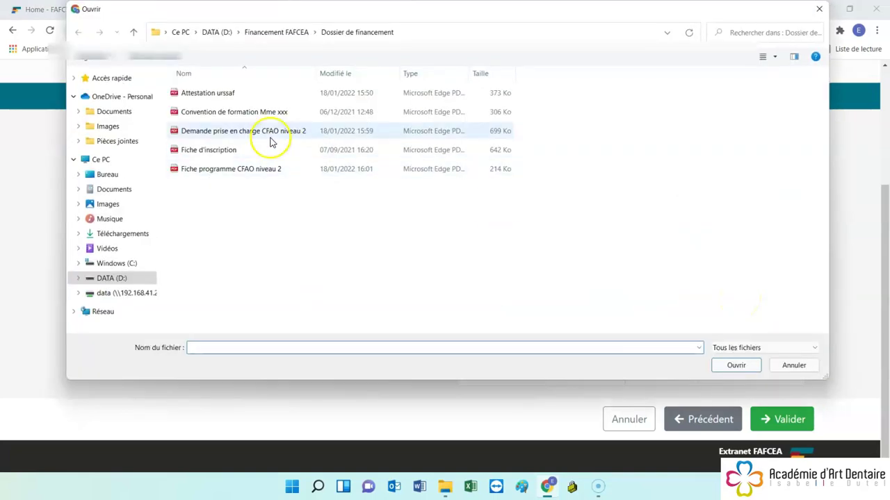
double_click(220, 94)
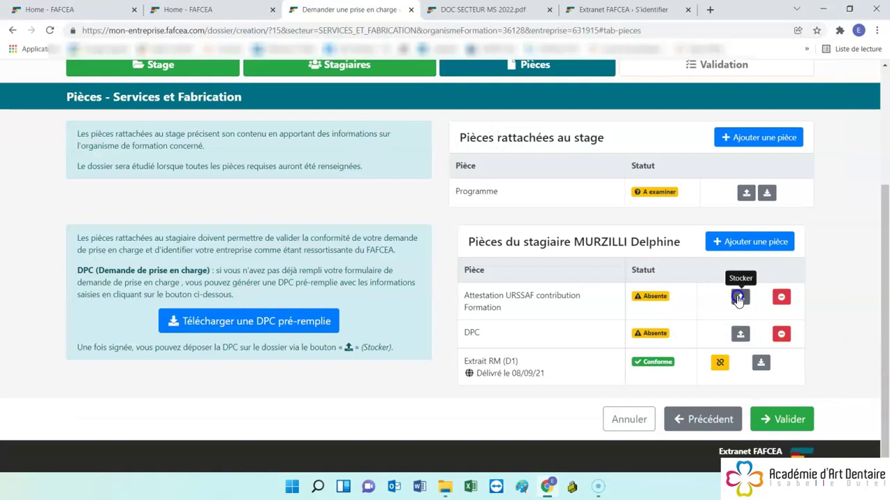
click(813, 298)
Attach the file Demande prise en charge CFAO niveau 2 to the trainee's DPC item and review the document list
click(740, 335)
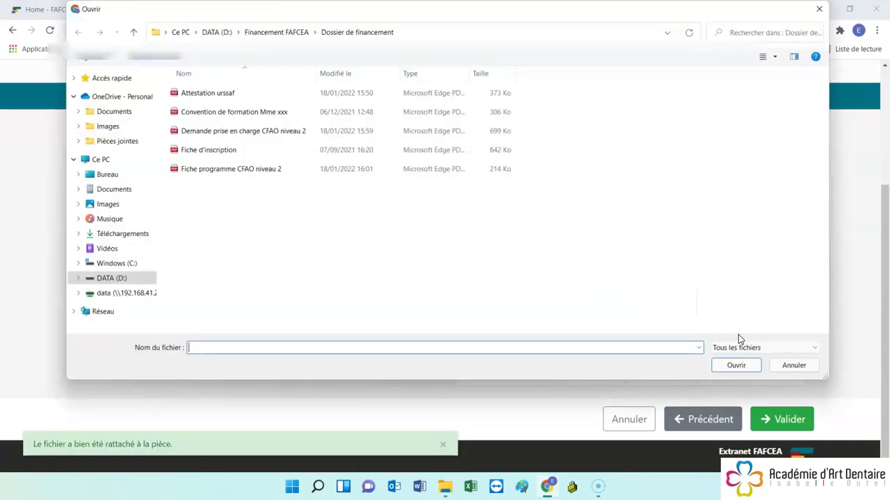
double_click(205, 132)
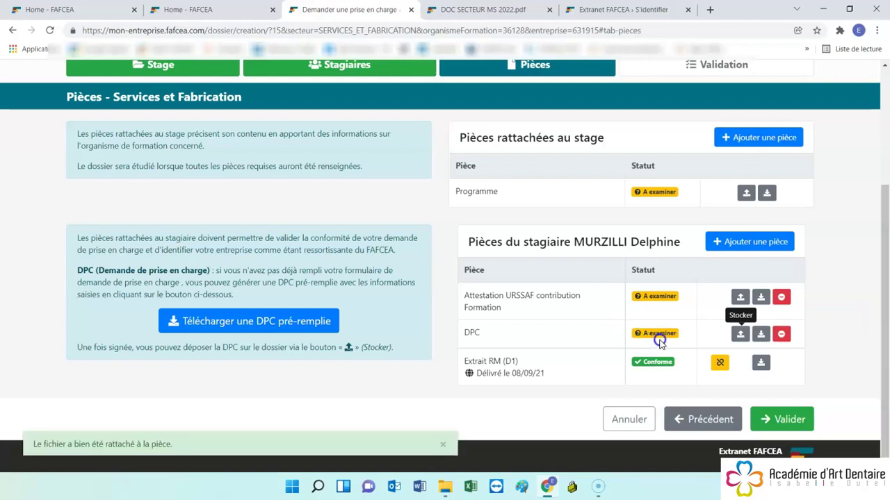
scroll(820, 356, up, 1)
scroll(820, 357, down, 1)
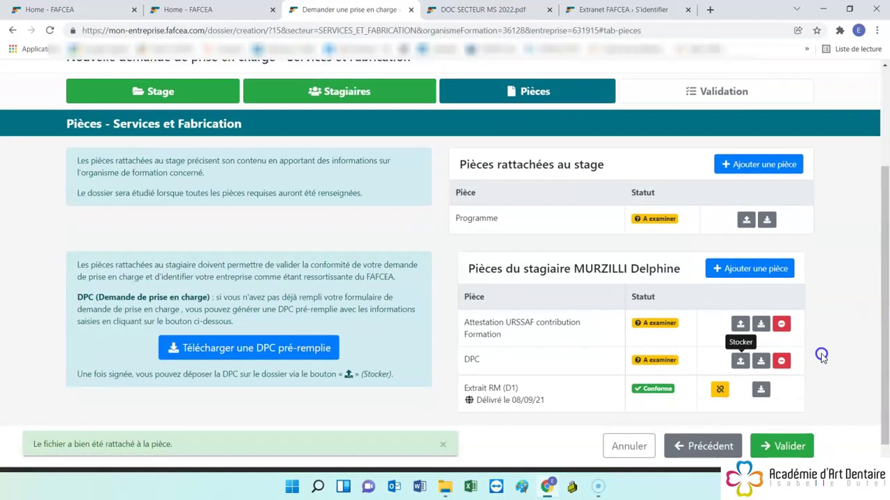
Validate the Pièces section and save the funding request, leaving the remarks for FAFCEA empty
click(781, 420)
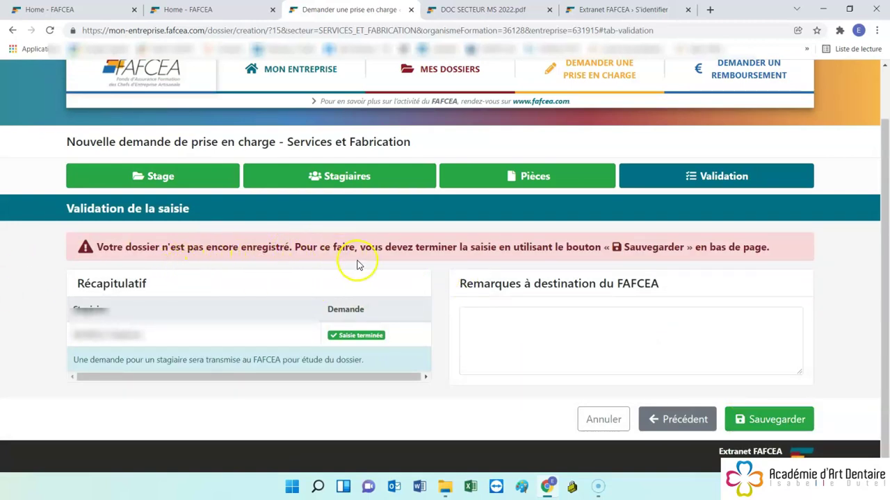
click(665, 323)
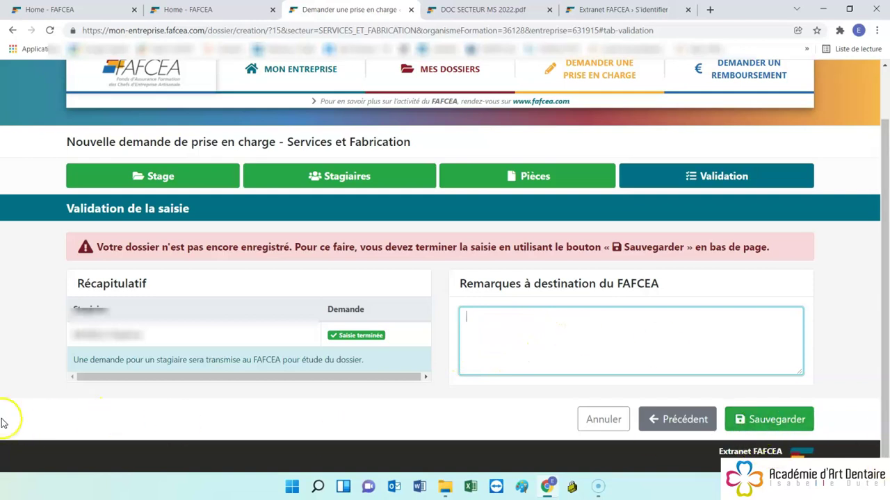
scroll(440, 264, down, 1)
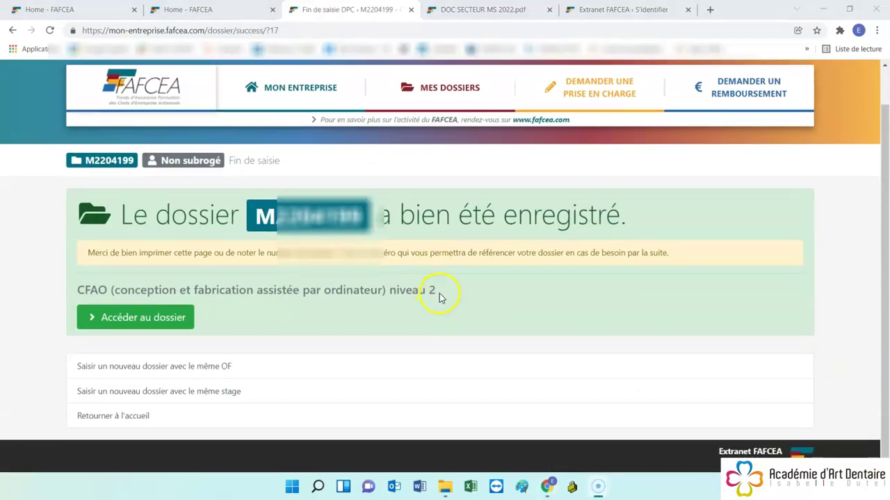